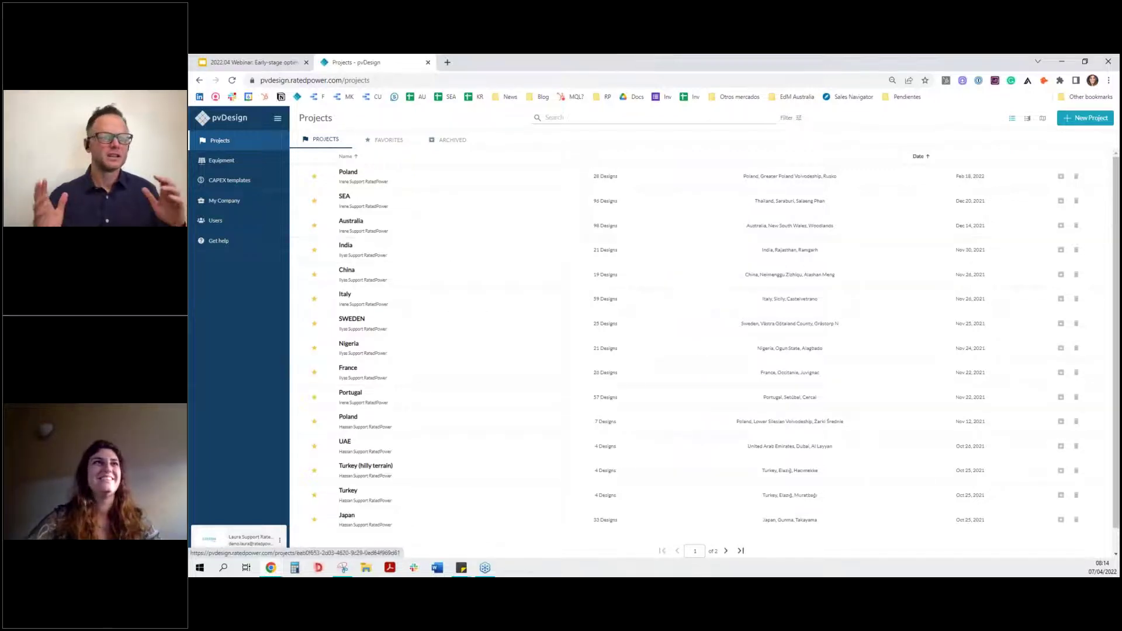
- Open the Australia project from the Projects list to show its saved designs
click(400, 230)
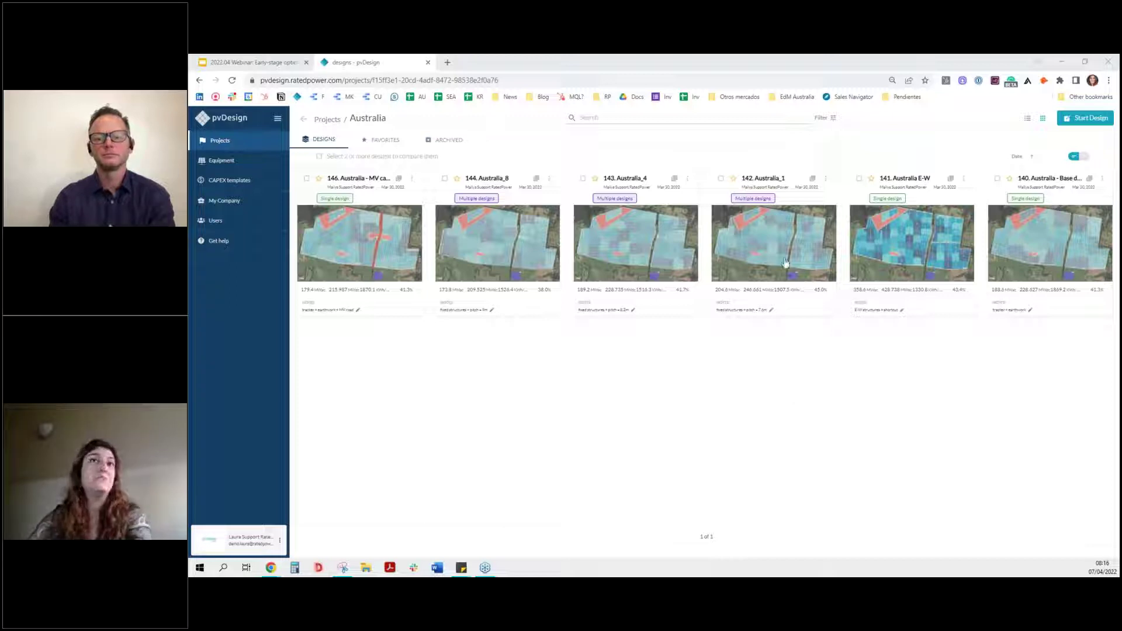
- Open the 140 Australia - Base design's results, check its All Documentation list, and clone it
click(1039, 252)
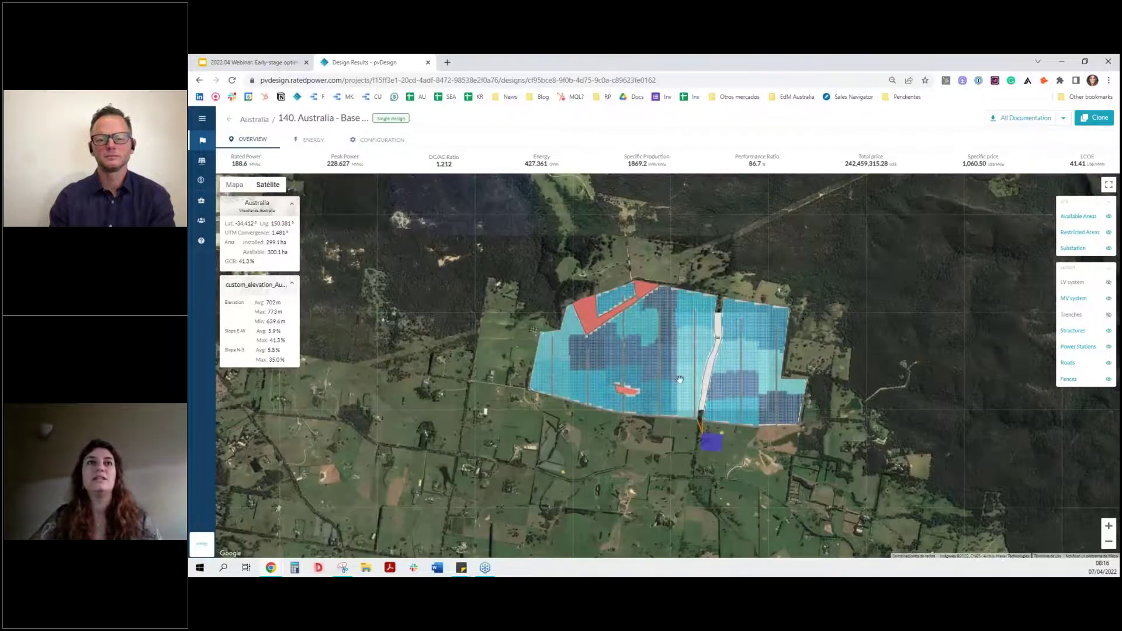
scroll(752, 388, up, 2)
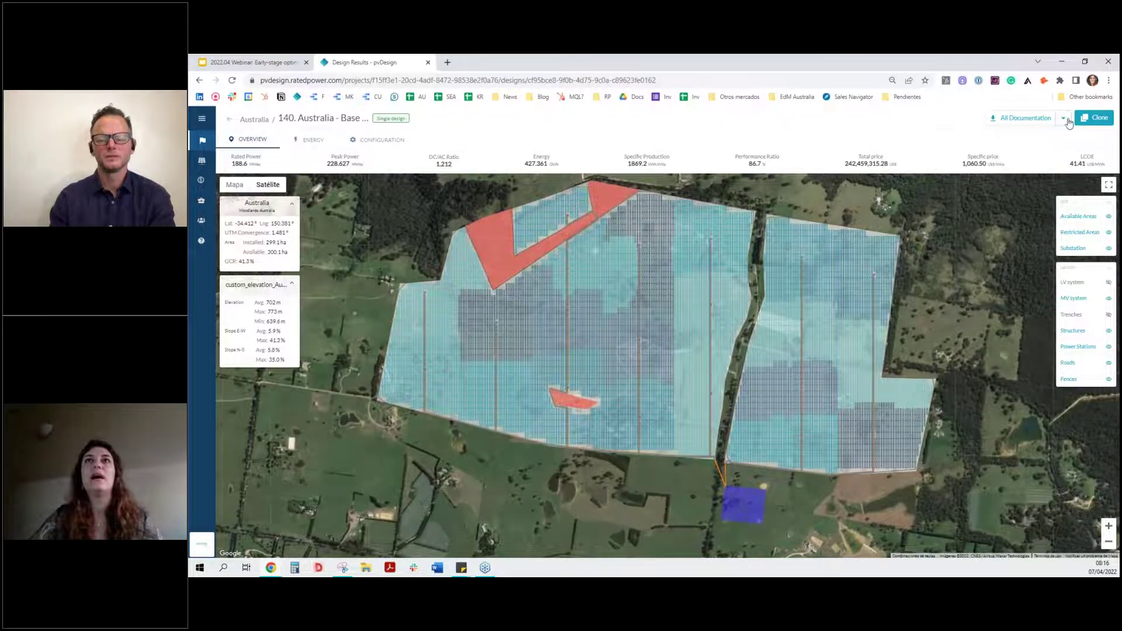
click(1063, 118)
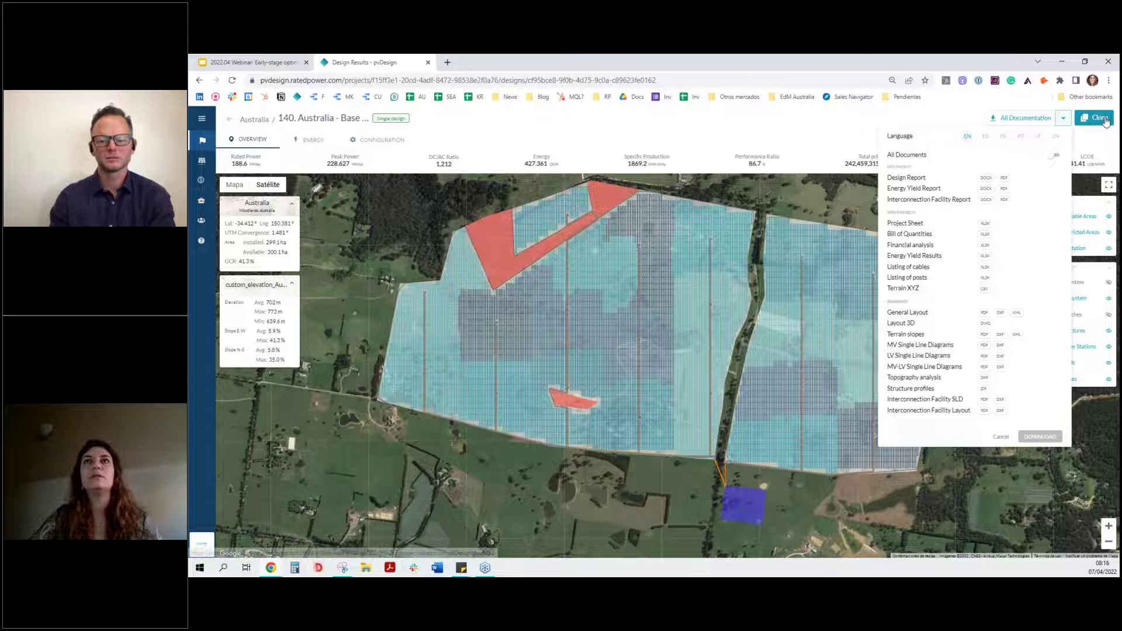
click(1104, 119)
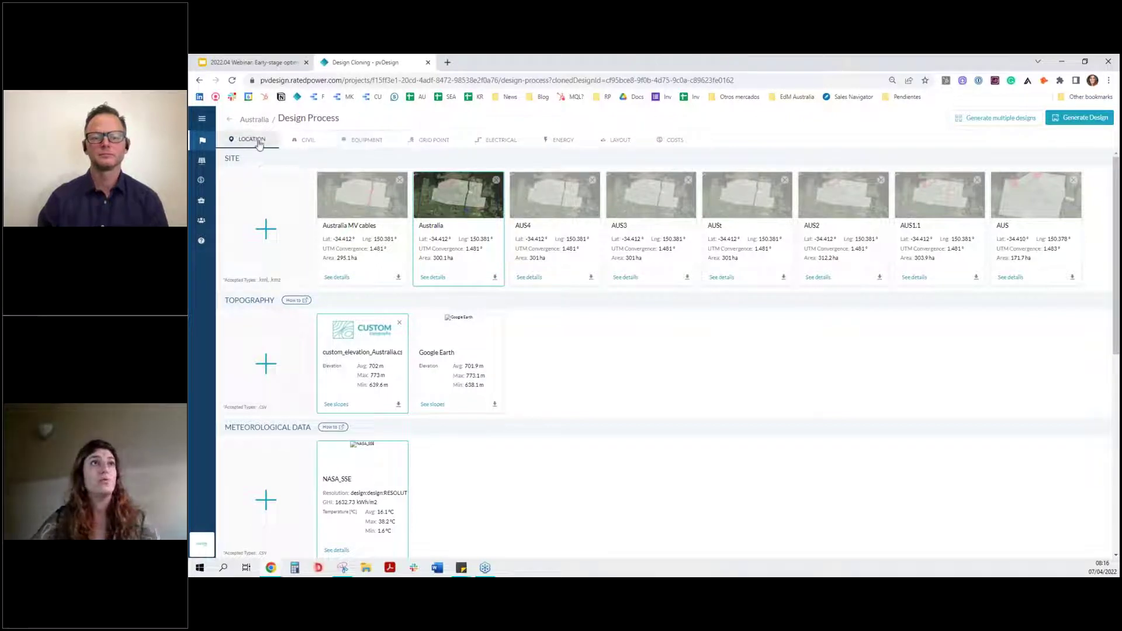
- Step through the clone's civil, equipment, grid point, electrical, energy and layout tabs (188.6 MW, 228.627 MWp), then costs
click(308, 141)
click(379, 148)
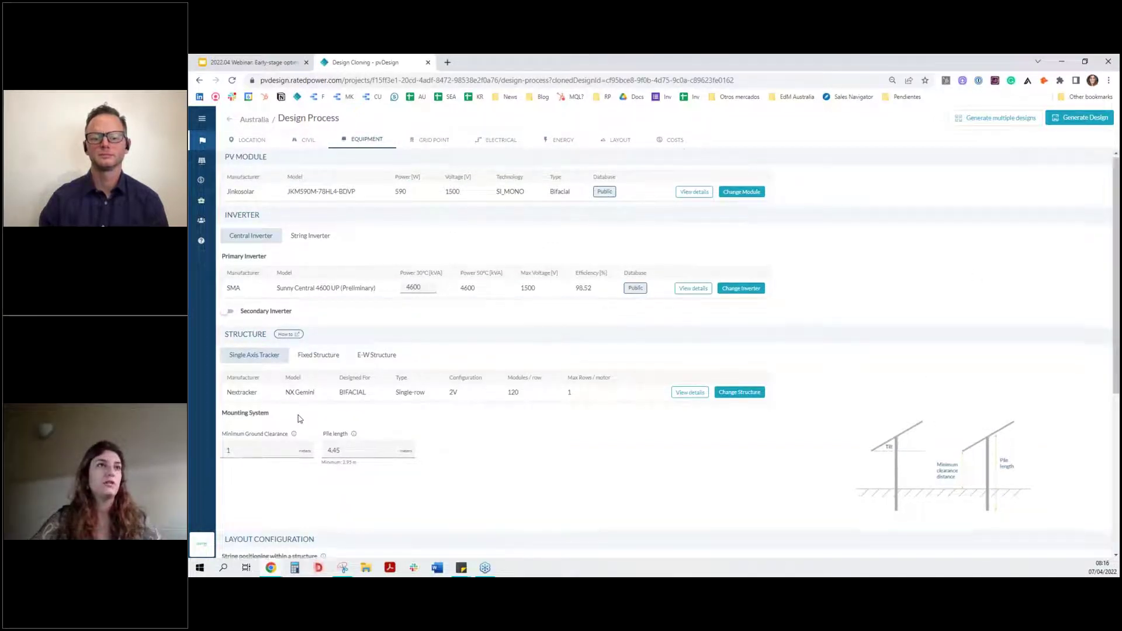
scroll(300, 417, down, 2)
scroll(299, 417, down, 3)
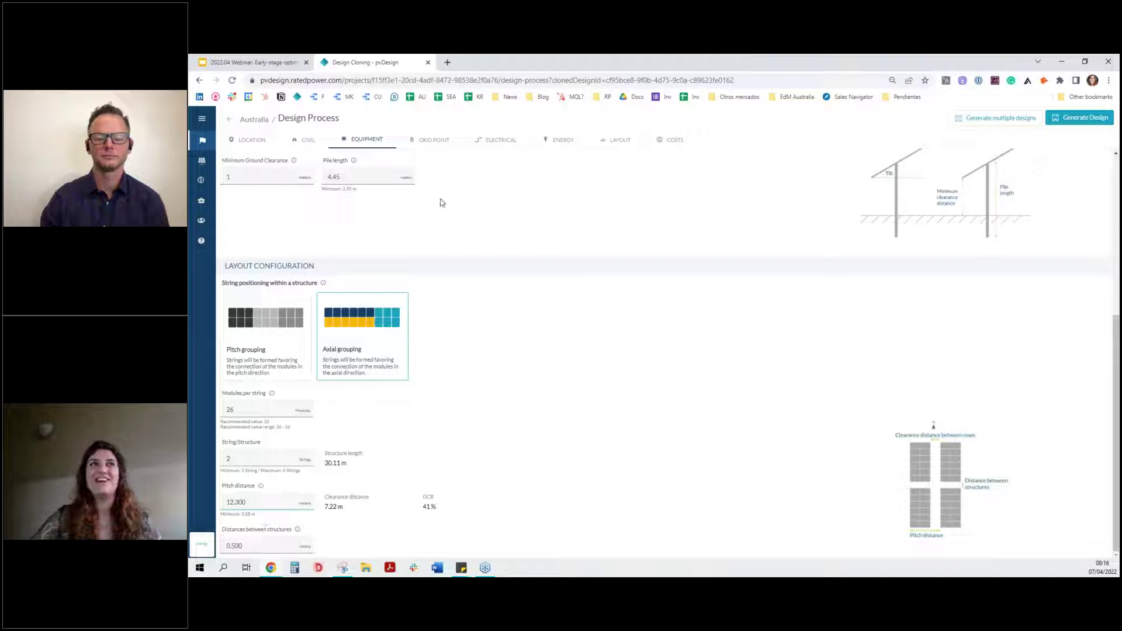
click(437, 145)
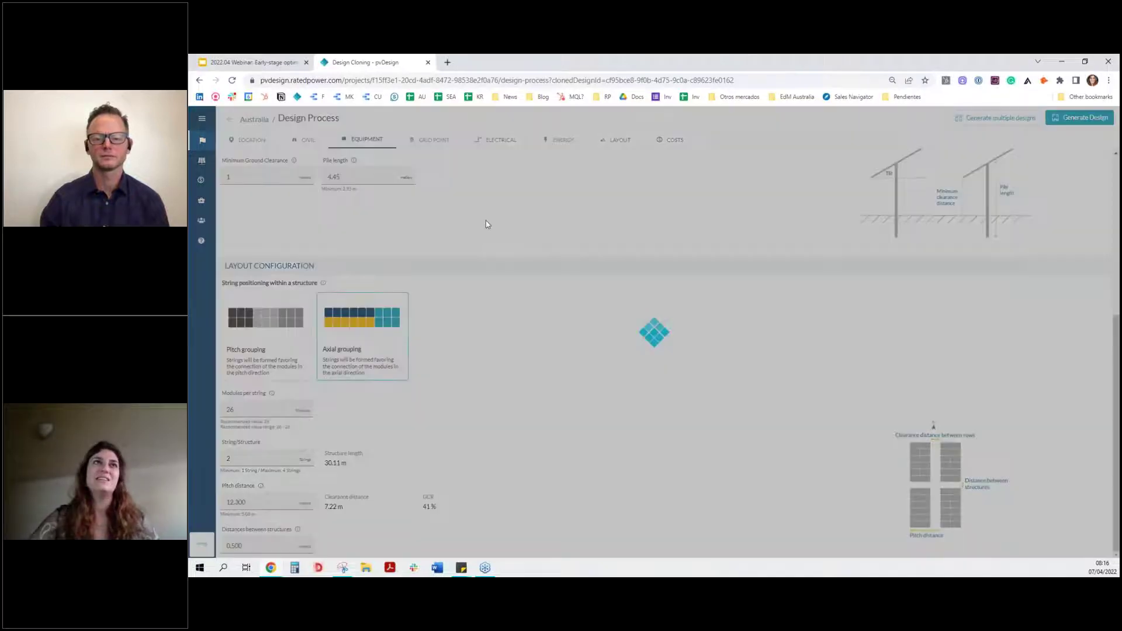
click(427, 151)
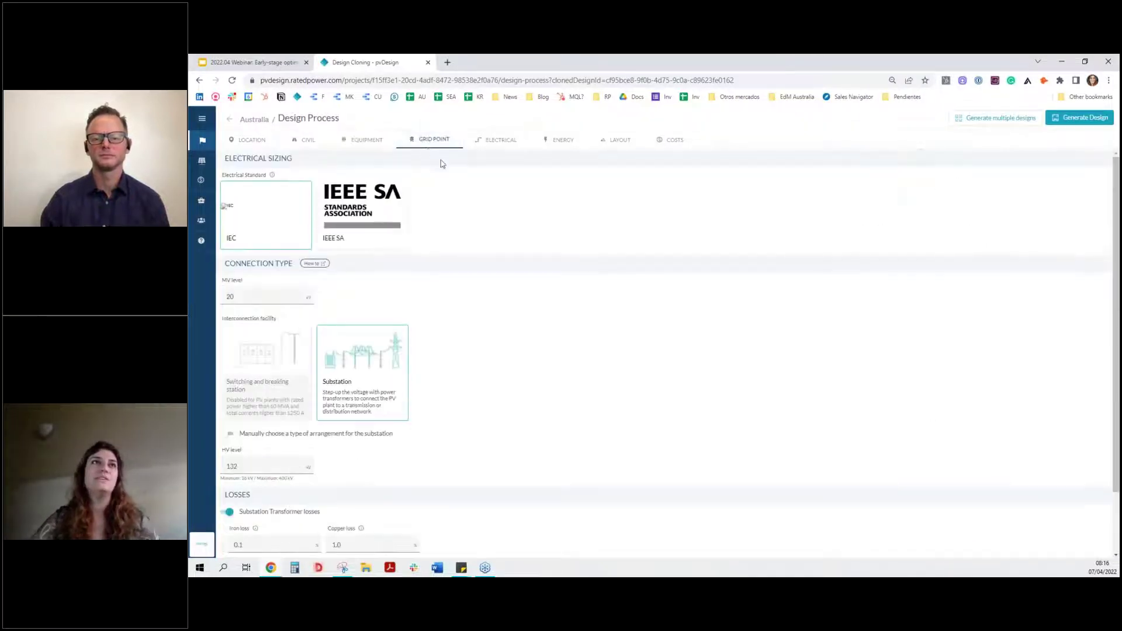
click(500, 144)
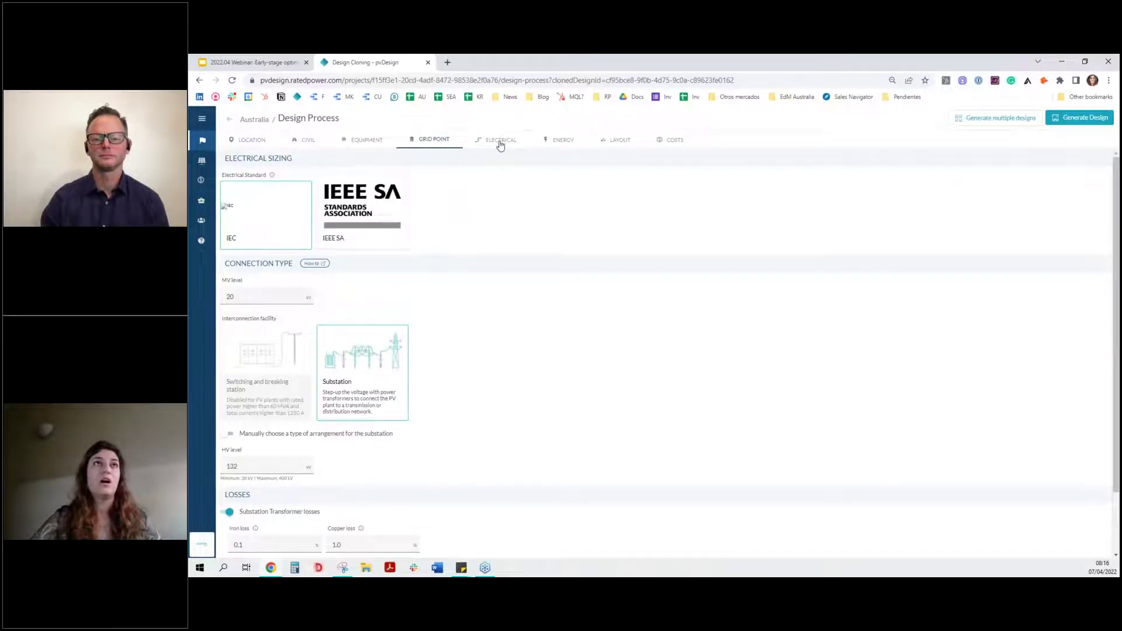
click(562, 147)
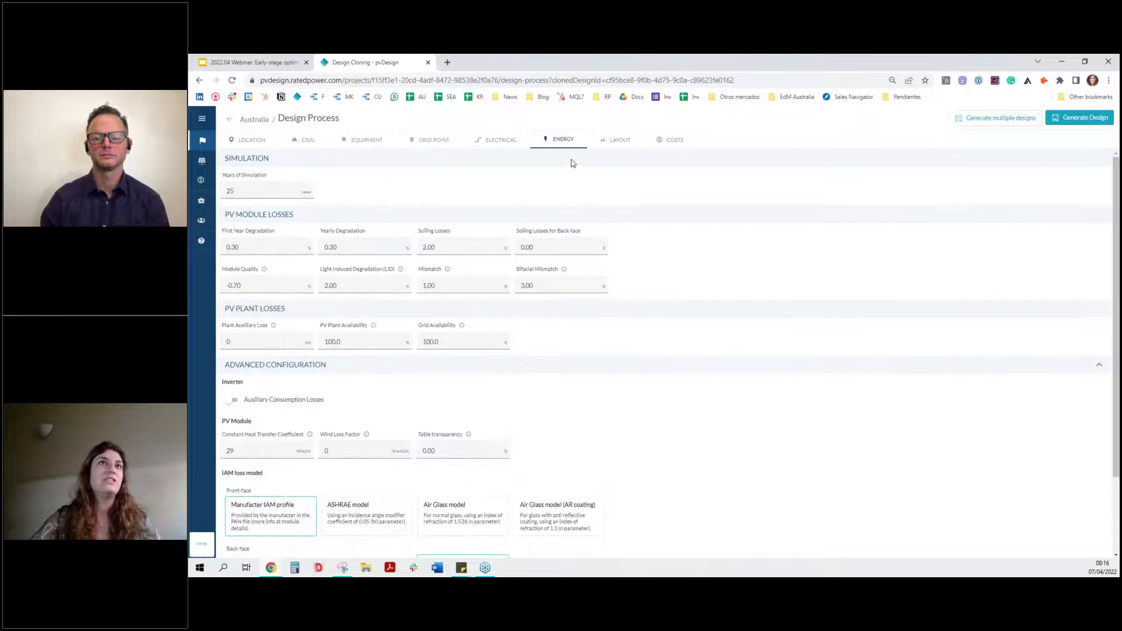
click(614, 145)
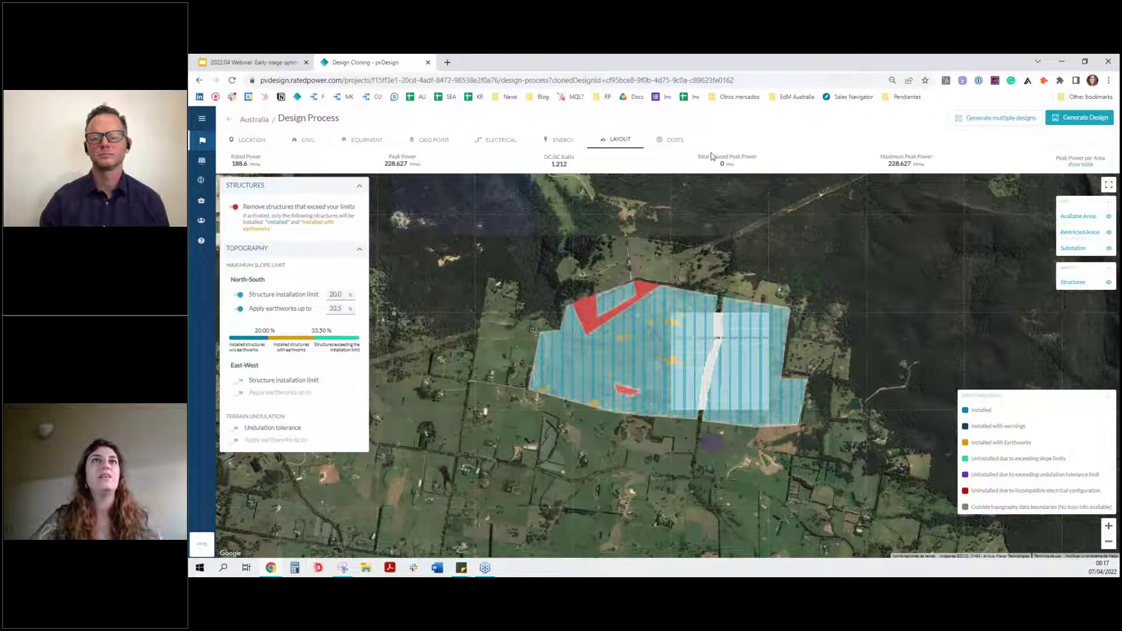
click(673, 146)
- Apply the Australia IRENA 2020 cost template and launch Generate multiple designs for pitch distance
click(272, 167)
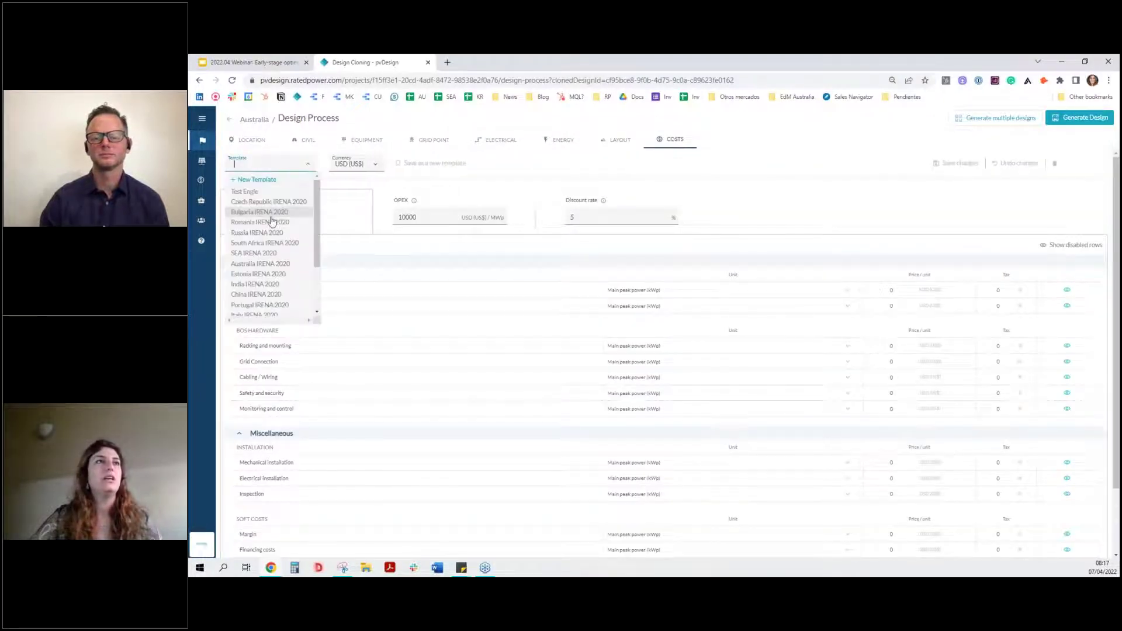
click(283, 264)
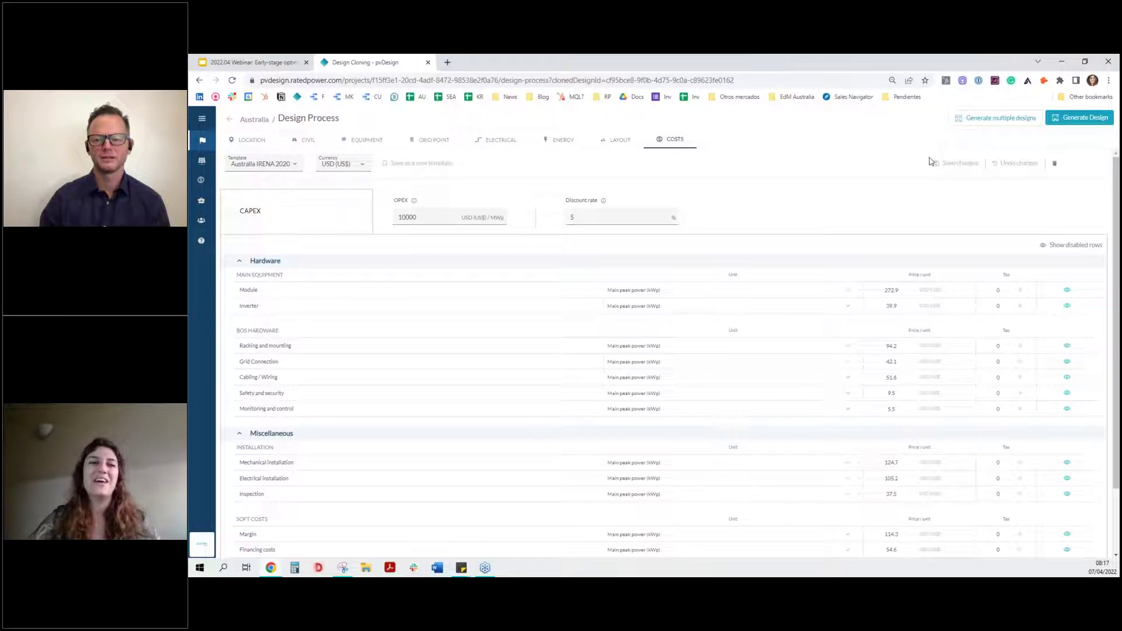
click(987, 122)
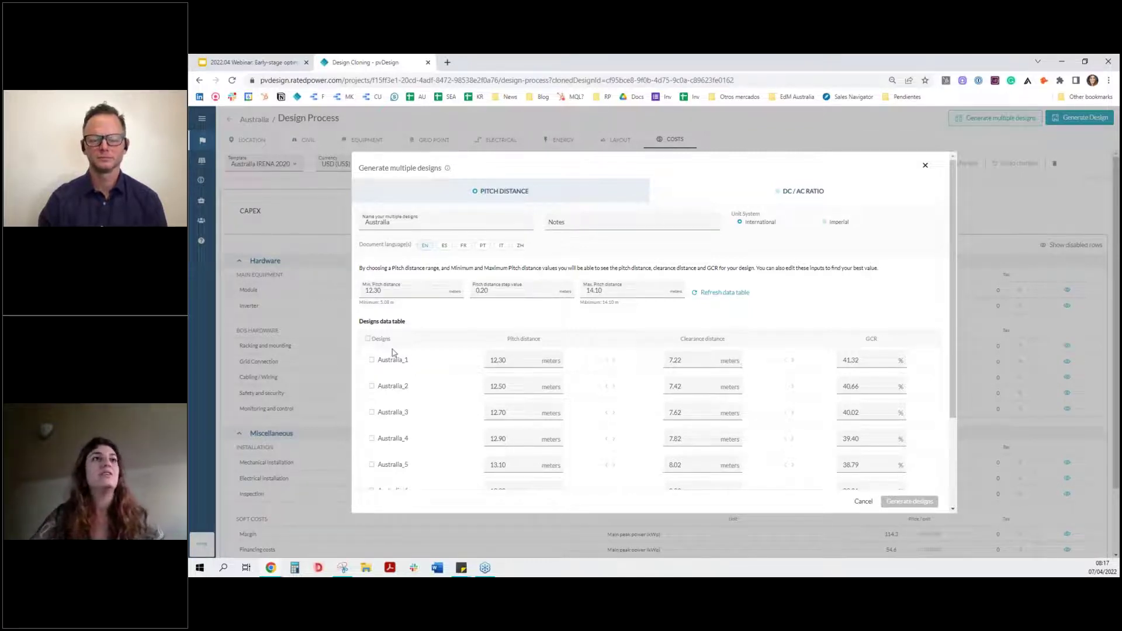
- Set the minimum pitch distance to 10 and refresh the table to 10.00–11.80 m
click(368, 339)
scroll(438, 409, down, 3)
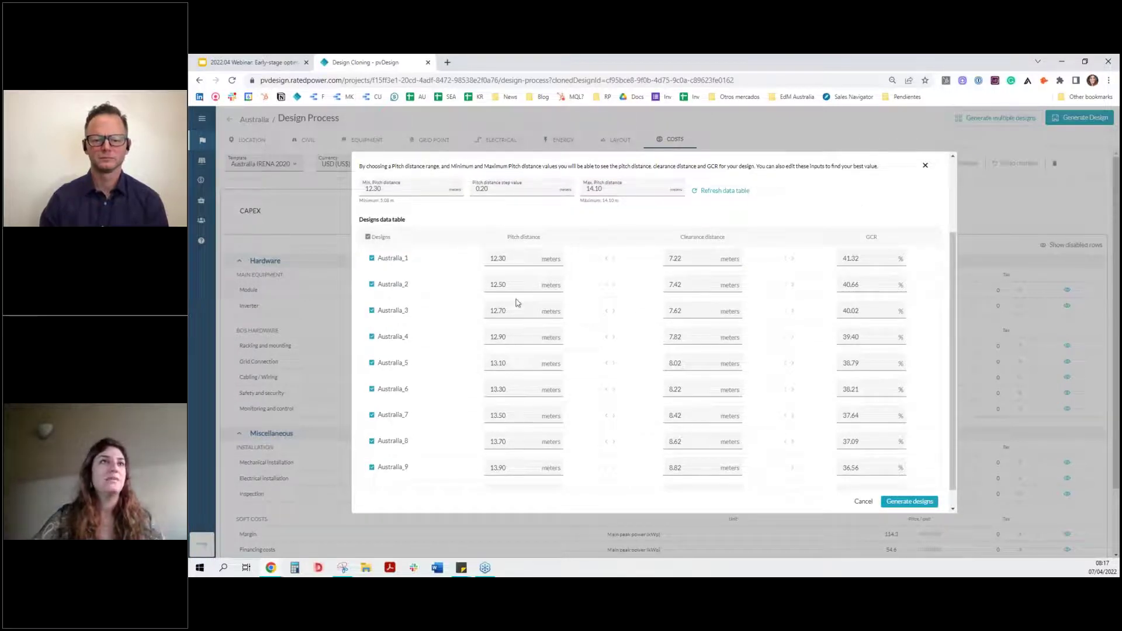
scroll(532, 455, up, 1)
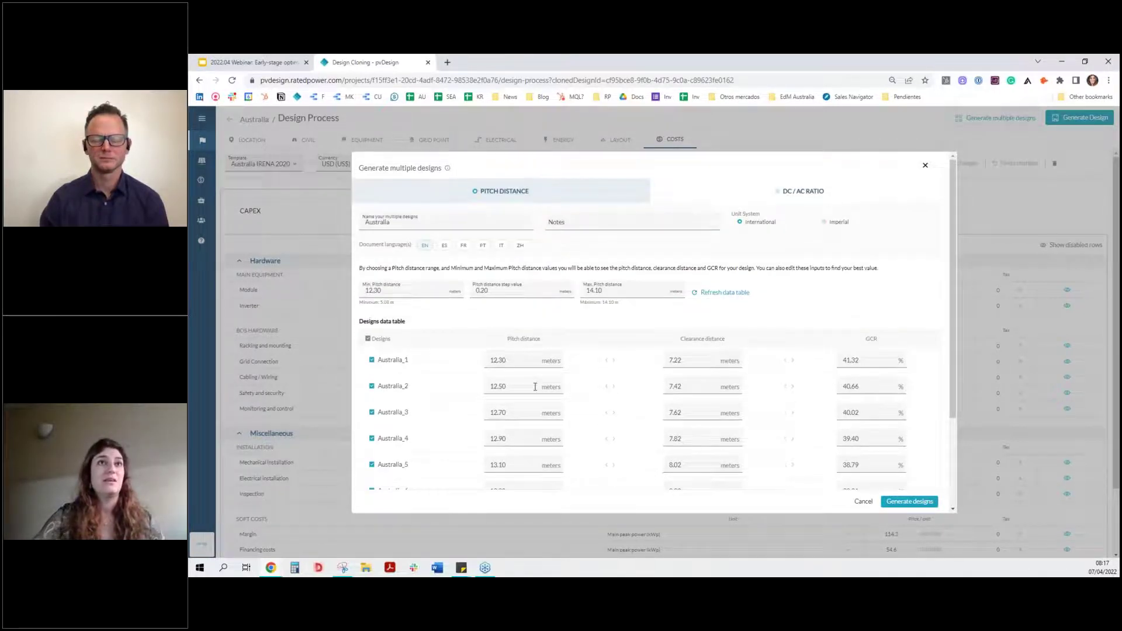
click(400, 294)
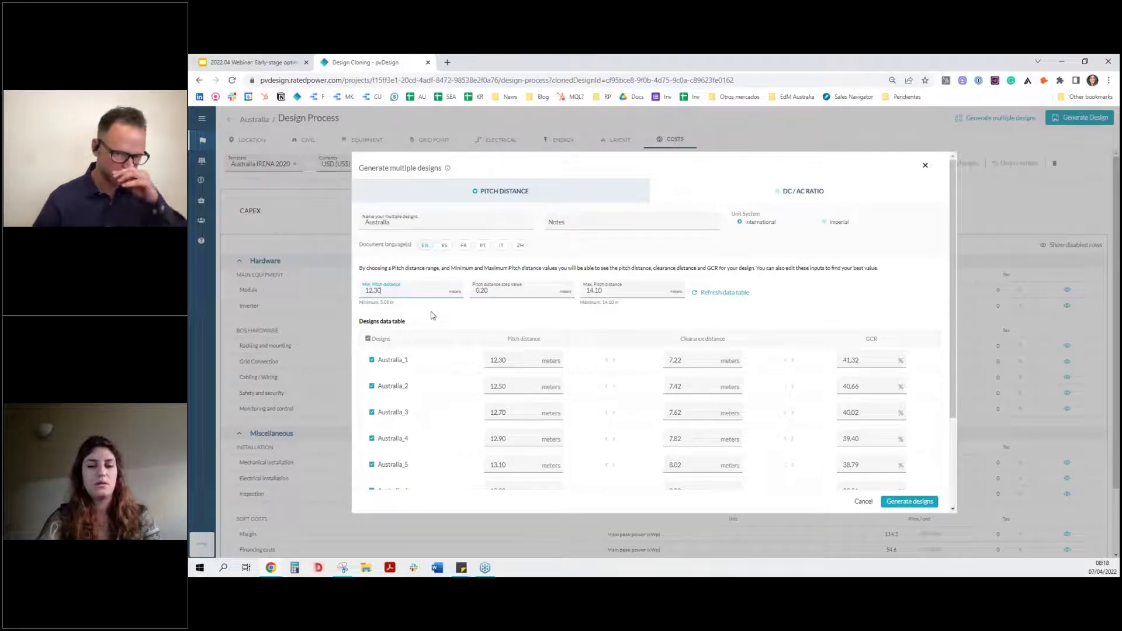
key(ctrl+plus)
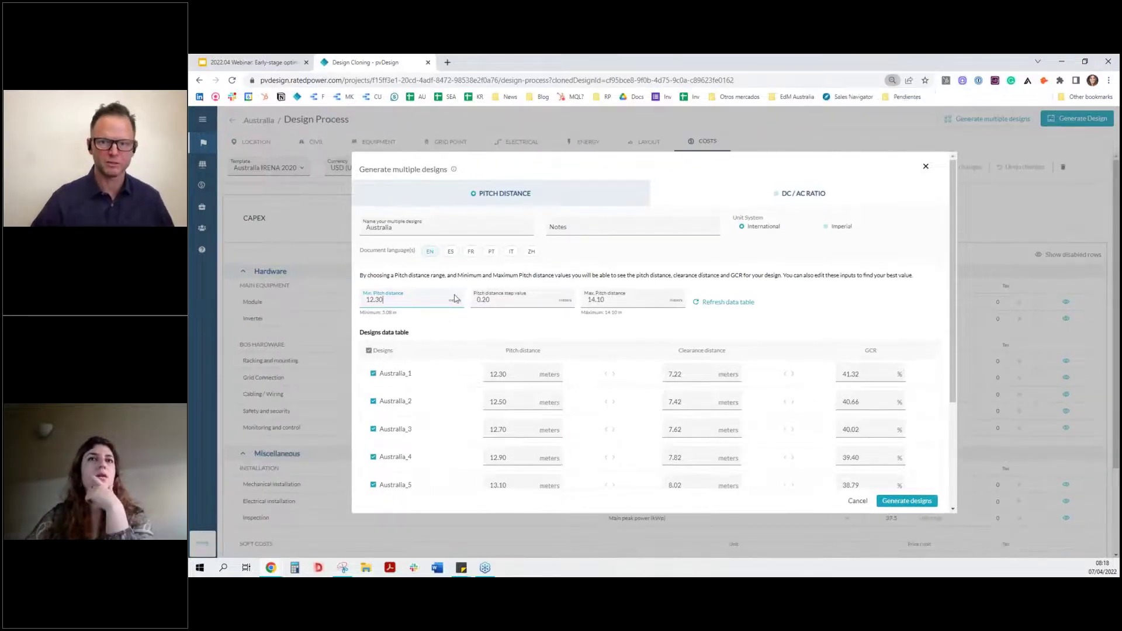
scroll(871, 392, down, 3)
scroll(871, 392, up, 3)
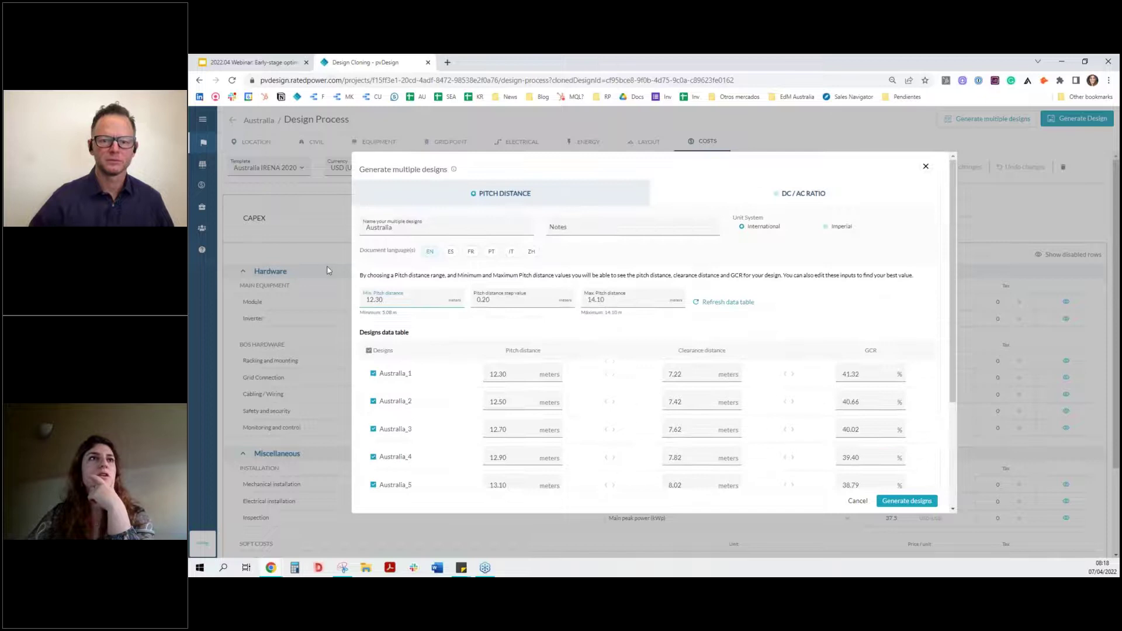
double_click(364, 297)
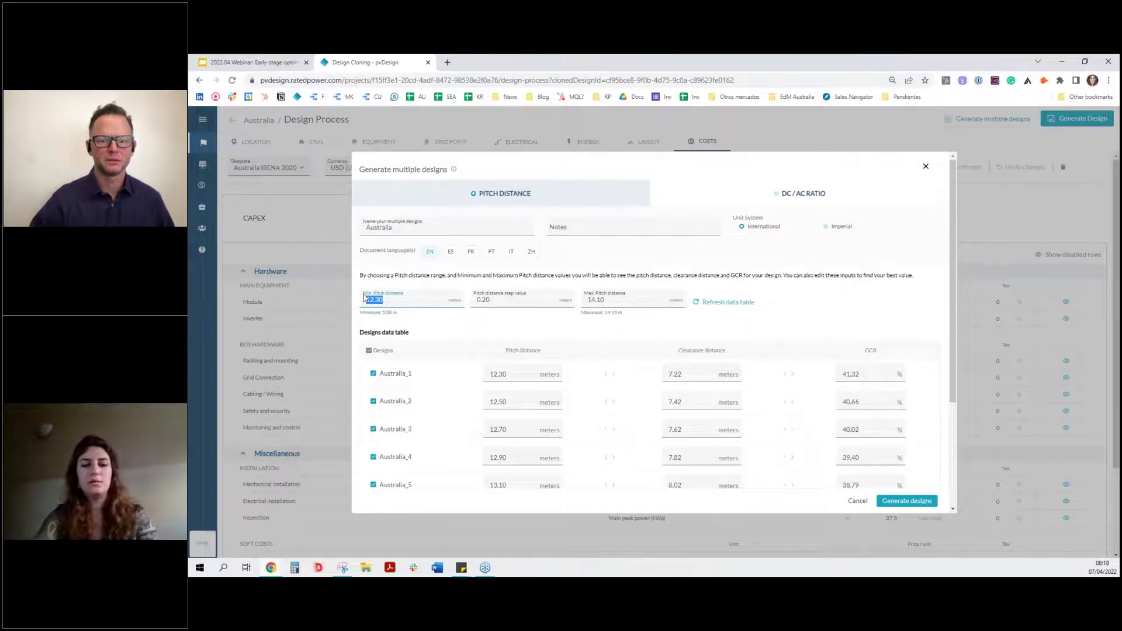
text(10)
click(701, 304)
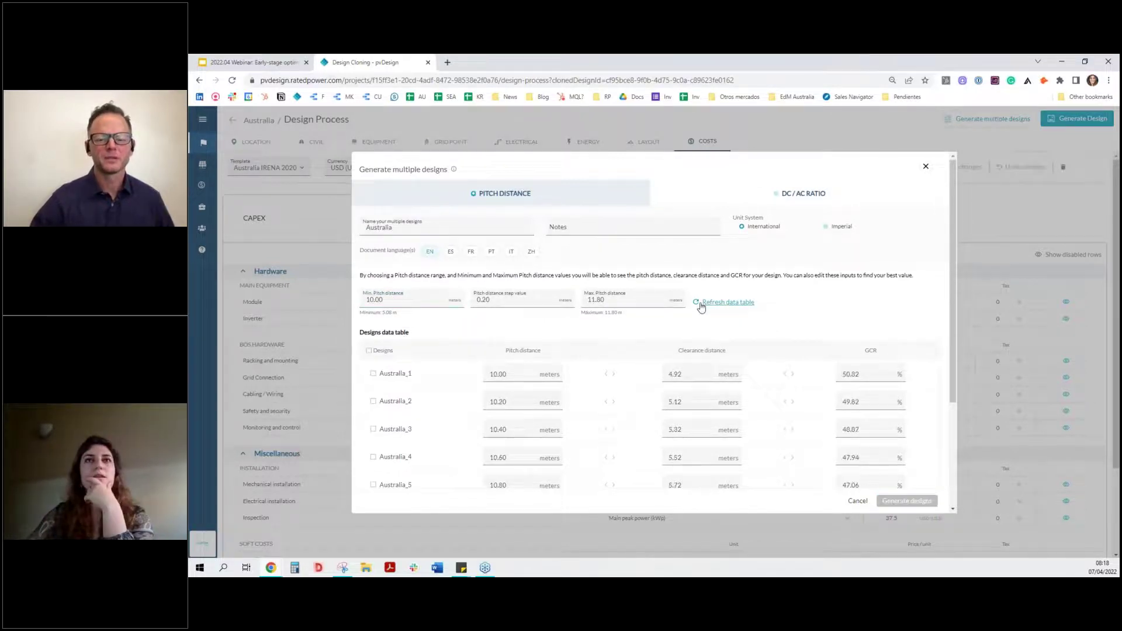
- Select all ten pitch-distance designs in the batch table and generate them
scroll(802, 481, down, 3)
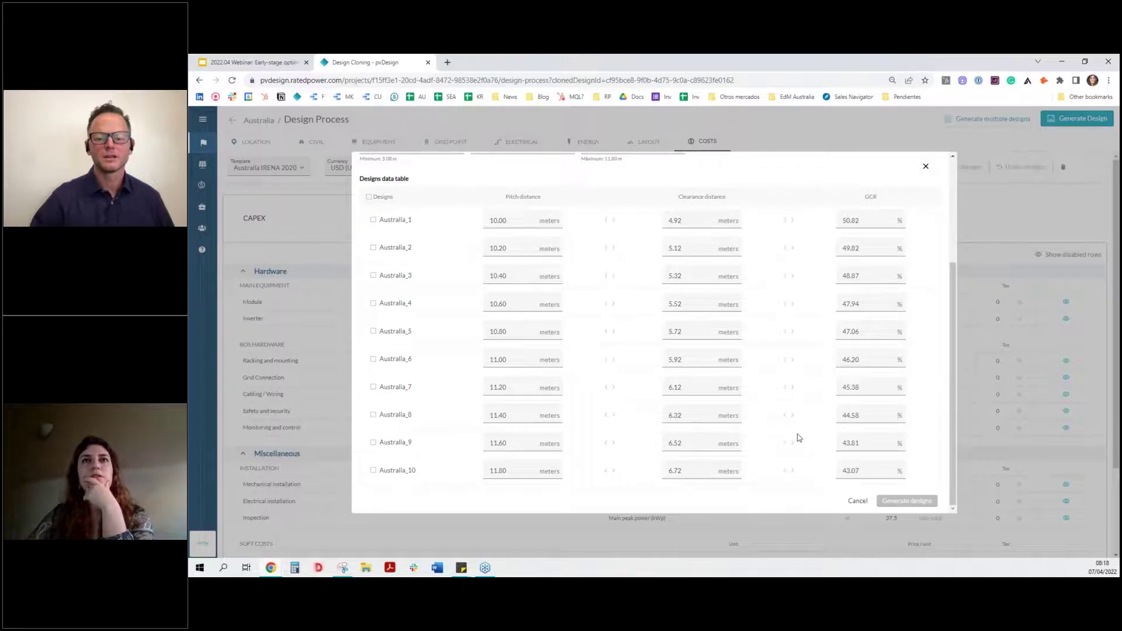
scroll(810, 419, up, 1)
scroll(810, 419, up, 3)
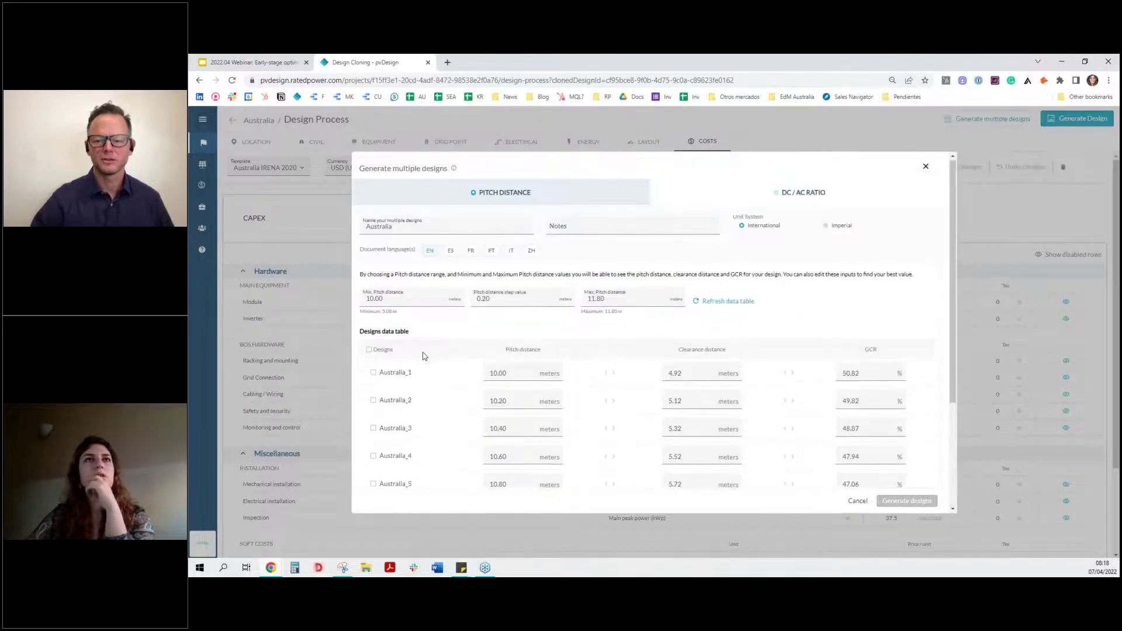
click(368, 350)
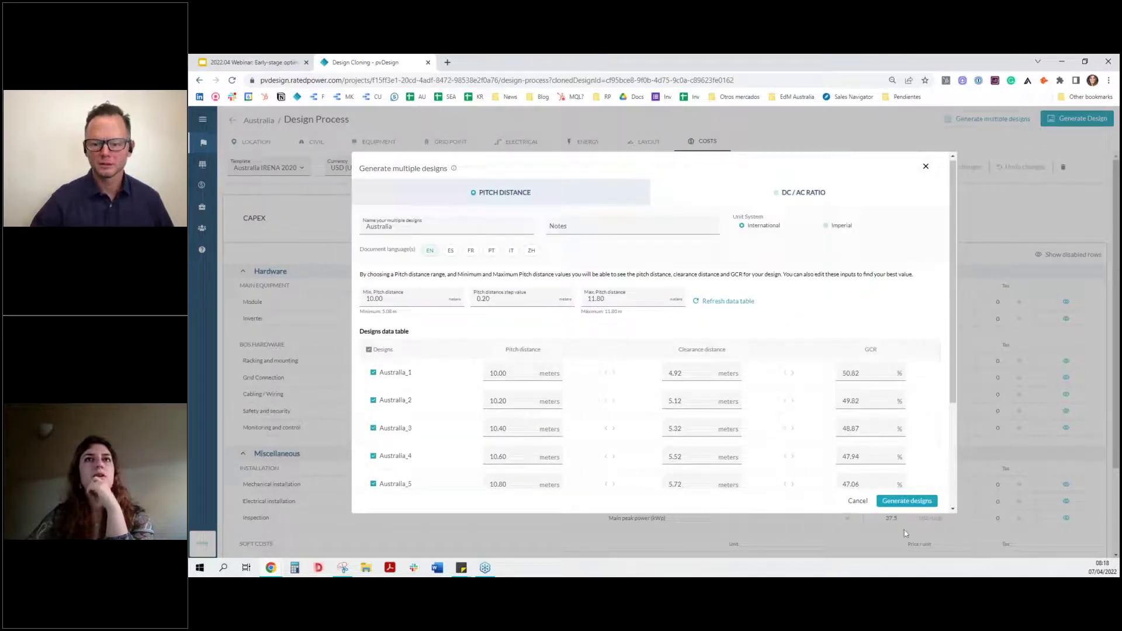
click(906, 501)
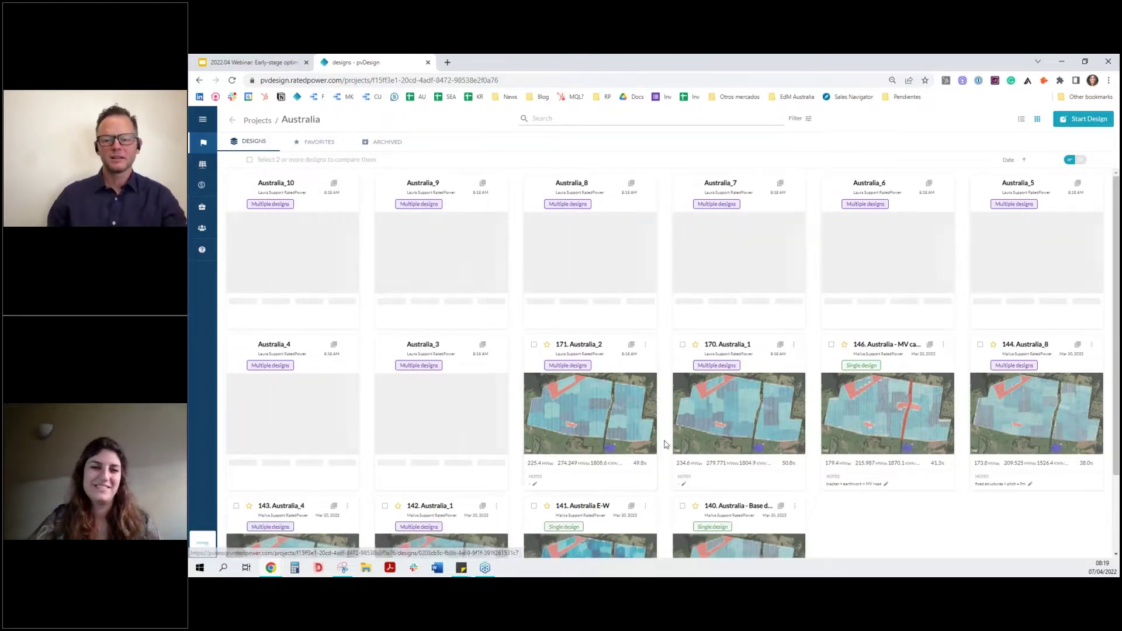
- Open design 170 Australia_1's results (234.6 MW, 279.771 MWp) and list its downloadable documentation
click(714, 411)
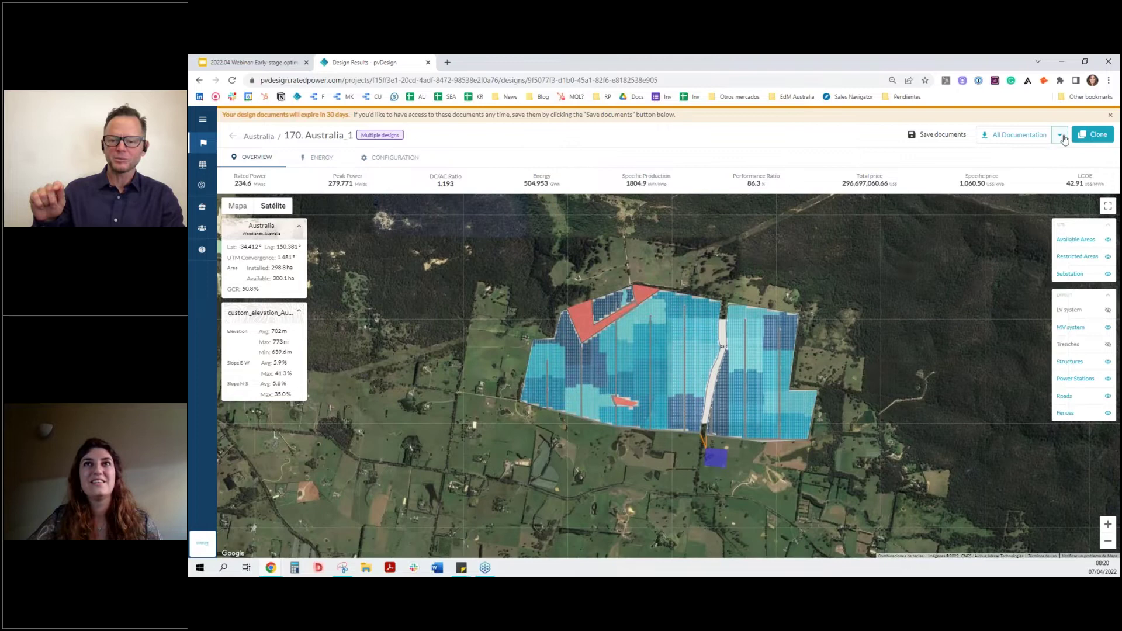
click(1060, 136)
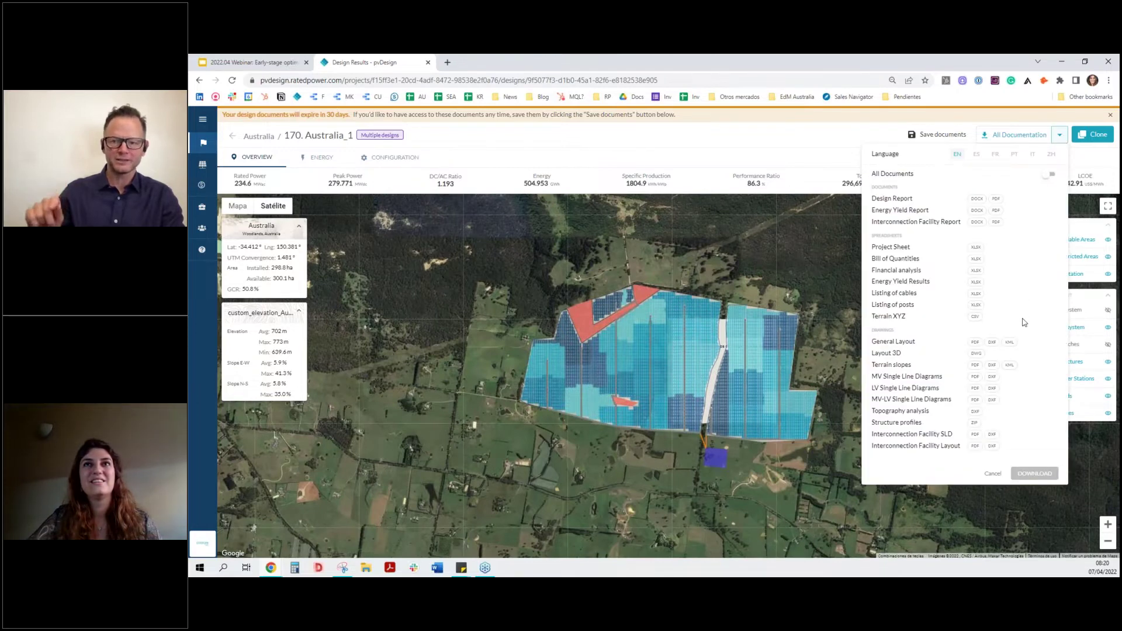